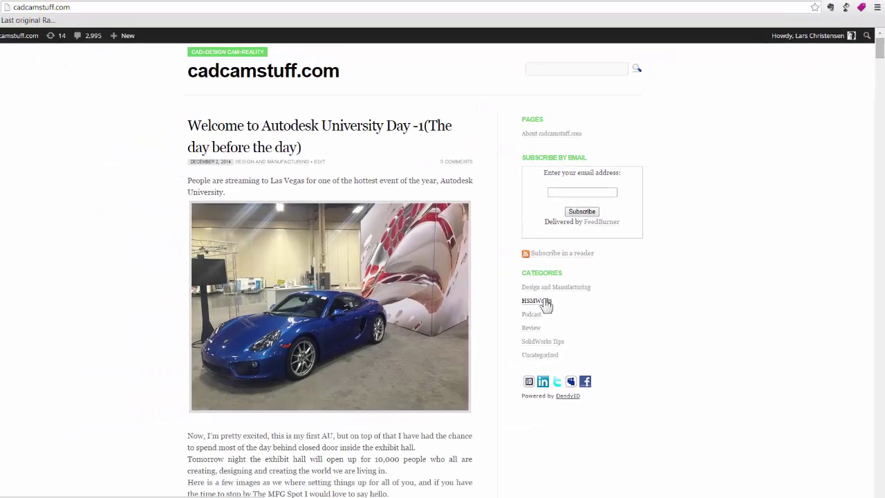
Switch to the Orange vise - Single sided assembly in SOLIDWORKS and show its CAM operations.
key("alt+Tab")
key("Tab")
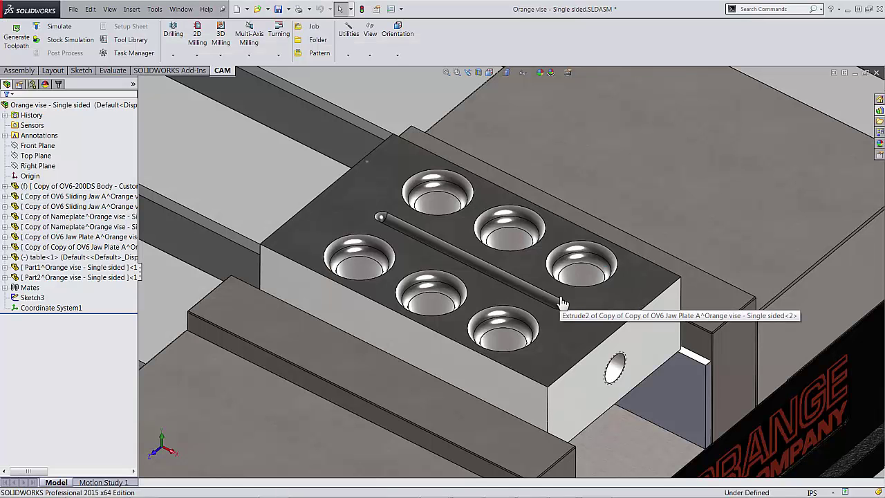
scroll(563, 304, "up", 3)
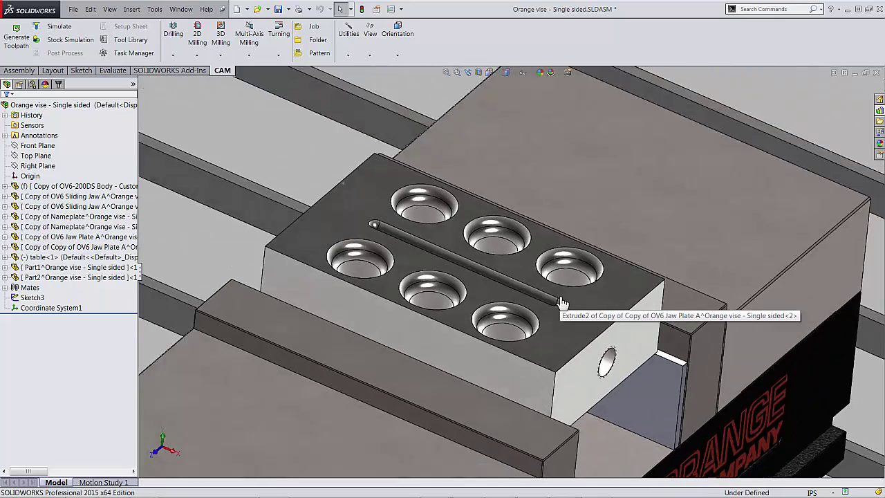
scroll(563, 304, "up", 5)
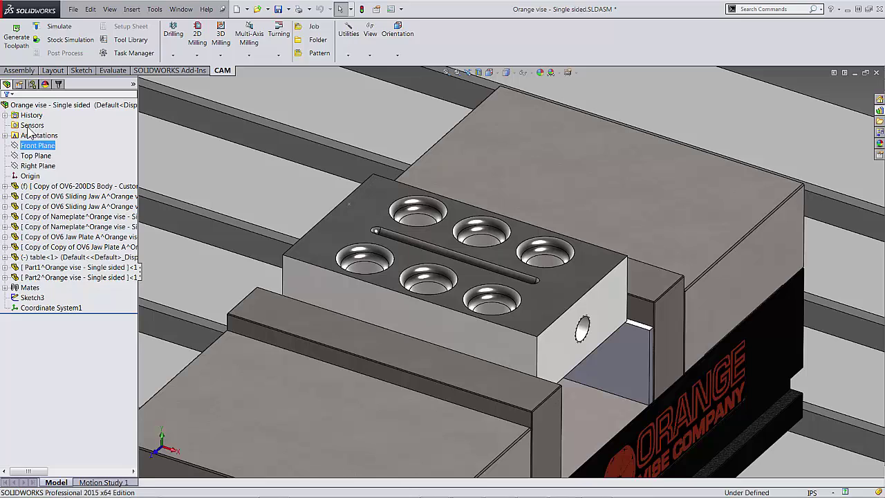
left_click(59, 84)
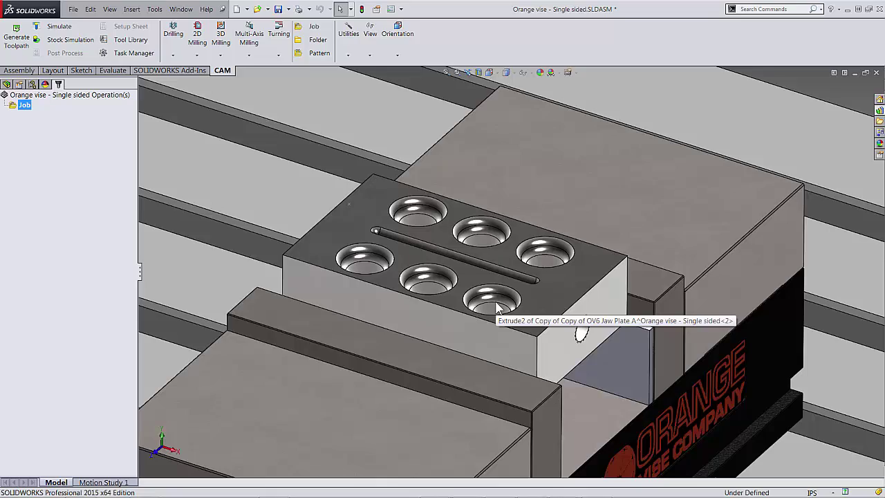
Start a 3D Adaptive Clearing operation with tool #116, the Ø0.2491" flat mill.
scroll(496, 308, "down", 5)
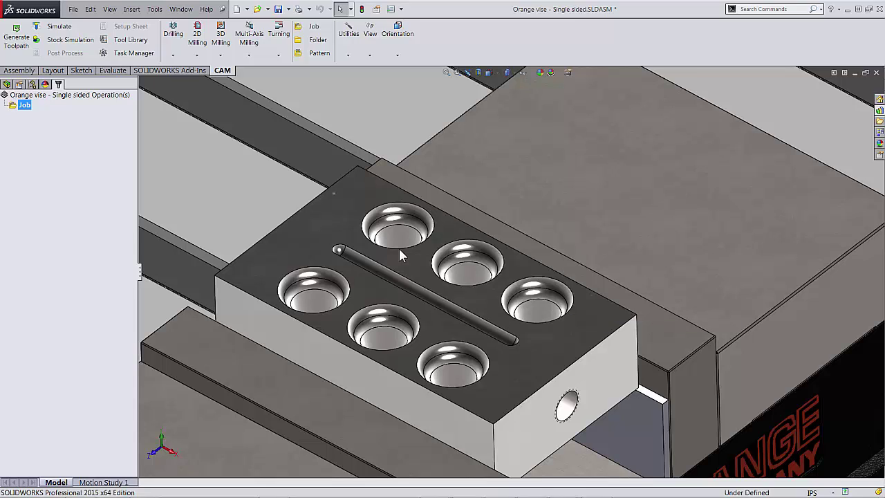
left_click(221, 55)
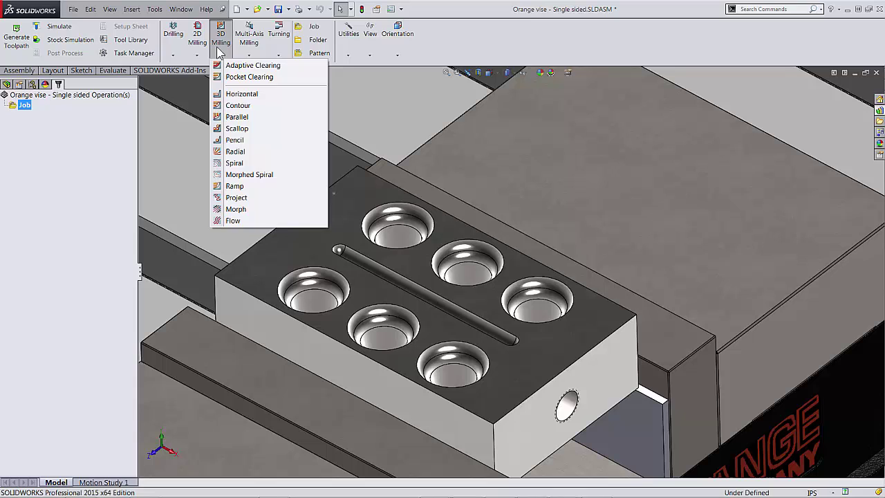
left_click(233, 66)
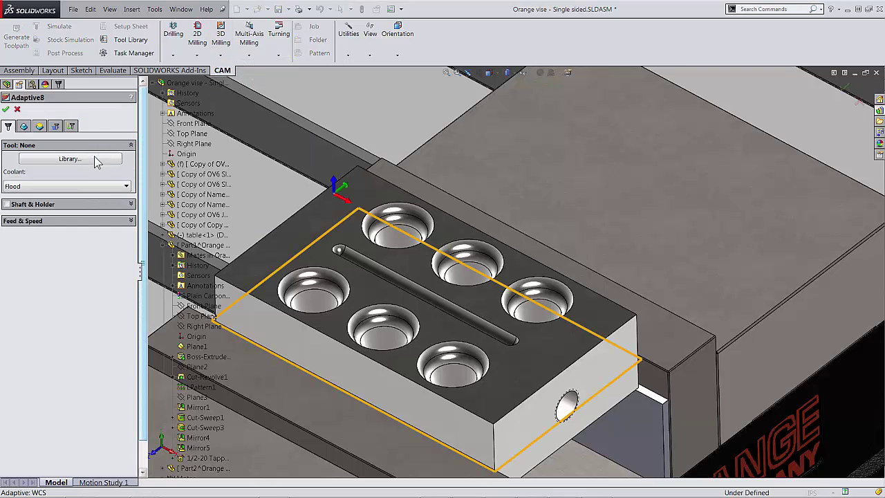
left_click(97, 159)
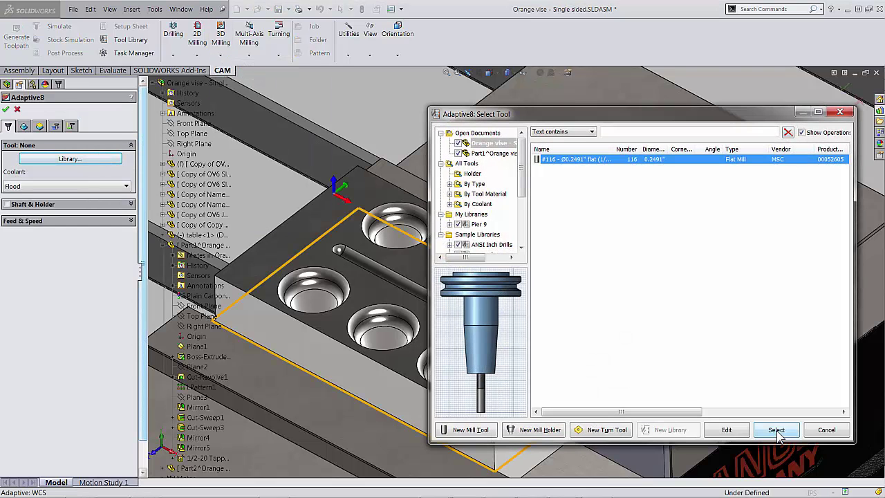
left_click(777, 430)
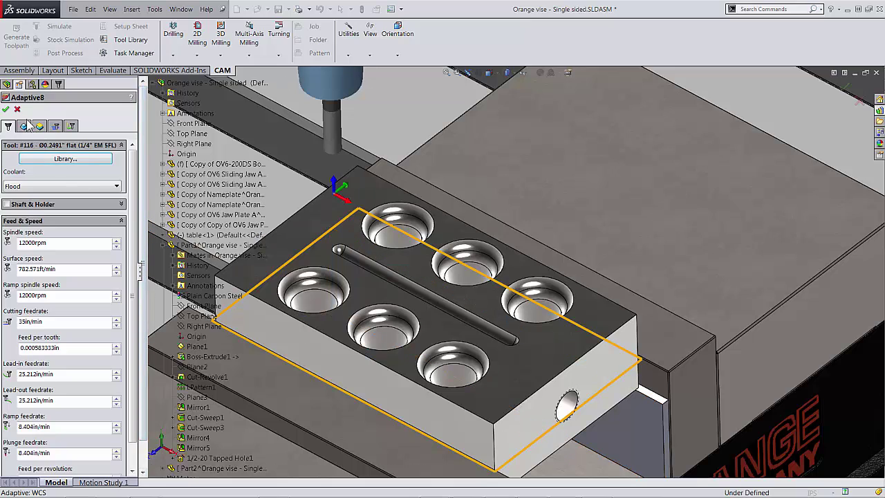
Set the machining boundary to a selection of the faces of the pocket nearest the work origin, and generate the adaptive toolpath.
left_click(25, 125)
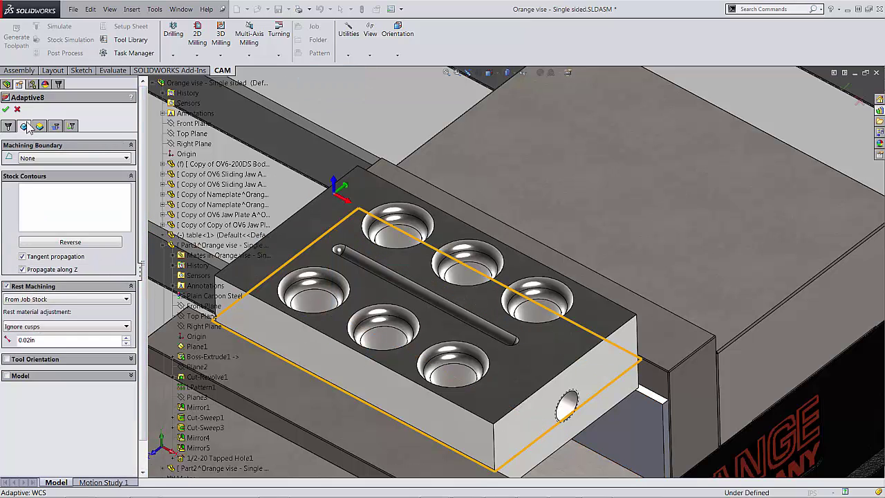
left_click(36, 161)
left_click(38, 195)
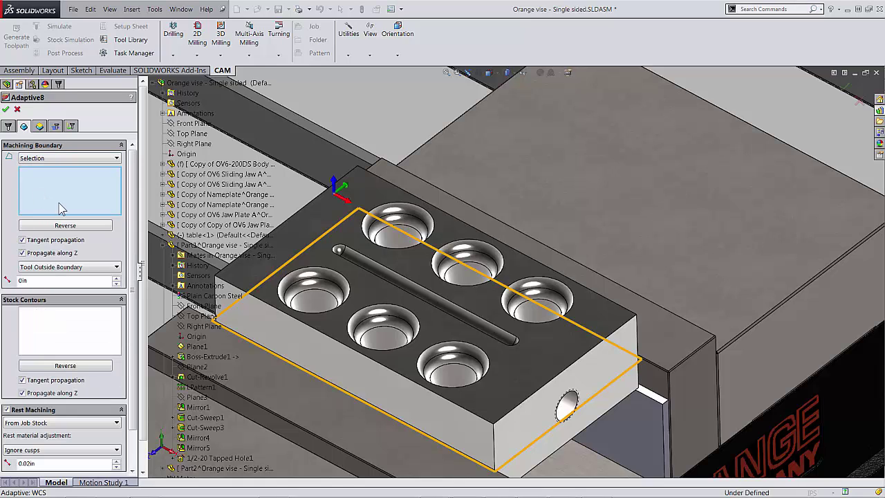
left_click(405, 230)
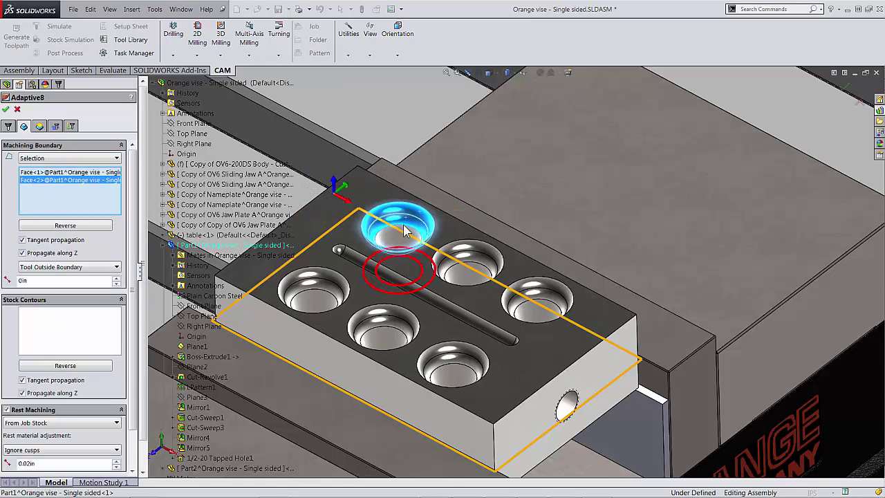
left_click(394, 241)
scroll(393, 244, "down", 2)
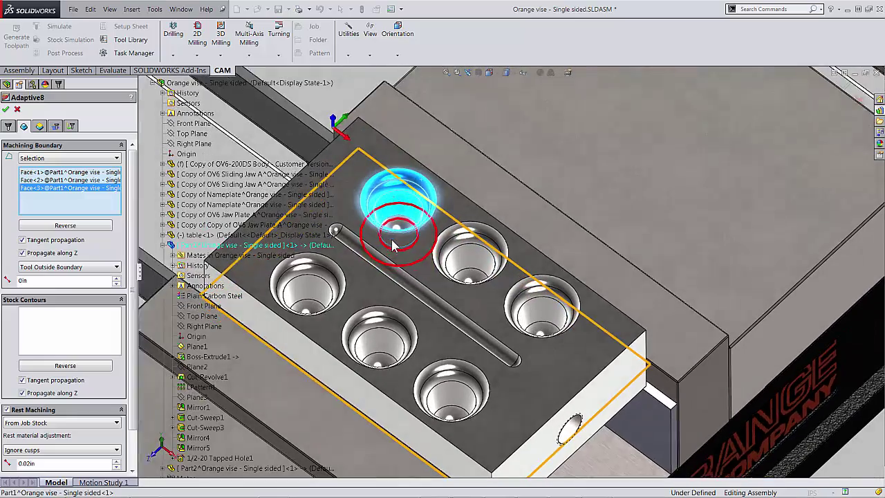
left_click(395, 238)
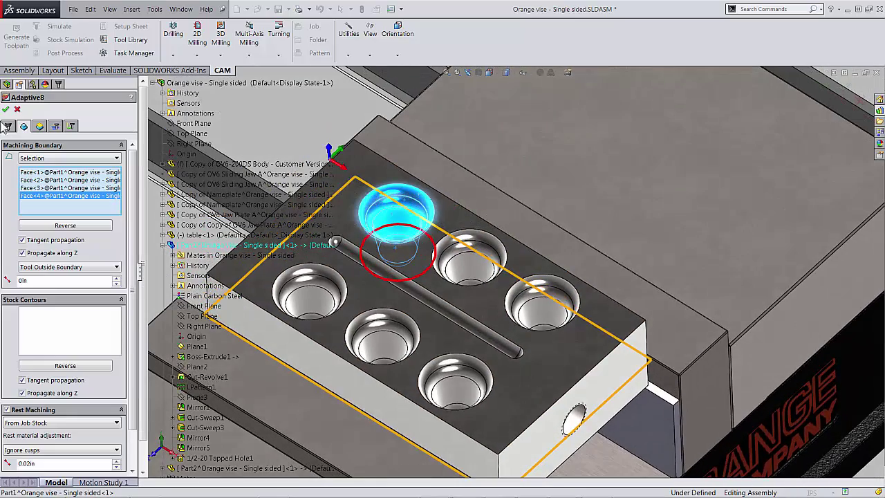
left_click(6, 109)
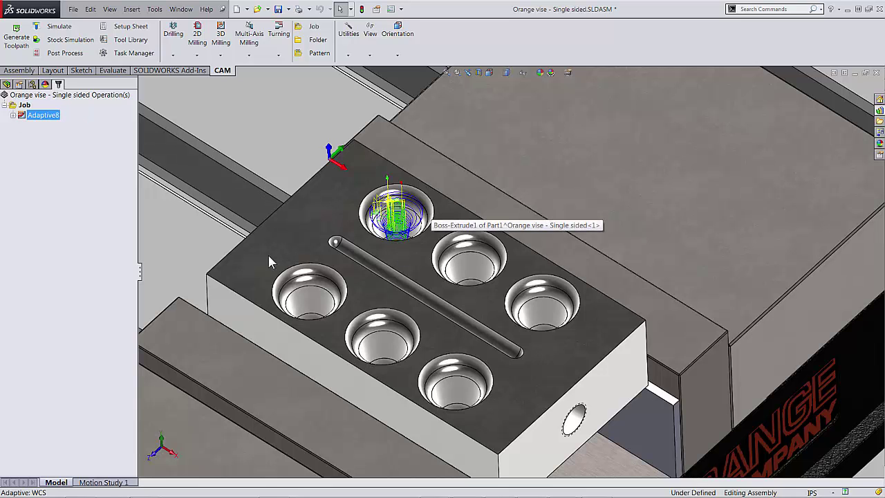
Start a linear pattern of the adaptive toolpath along the block's long rear top edge, with -1.25 in spacing and 3 instances.
scroll(269, 261, "up", 3)
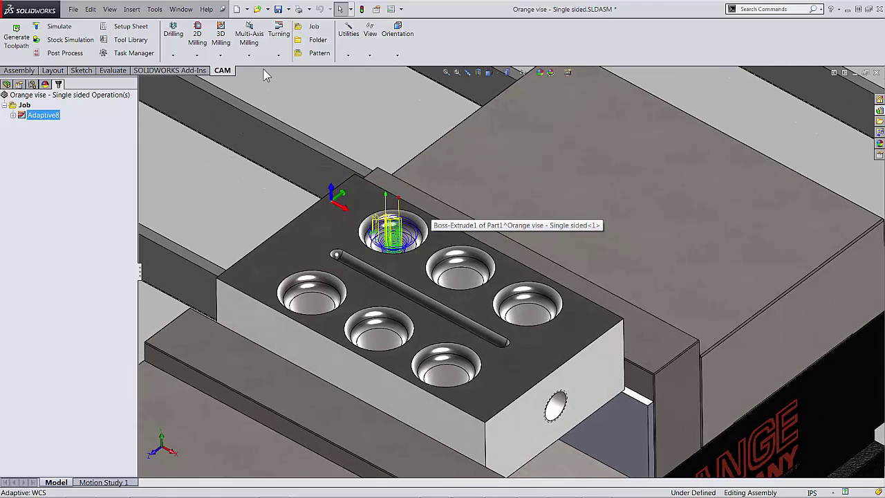
left_click(328, 57)
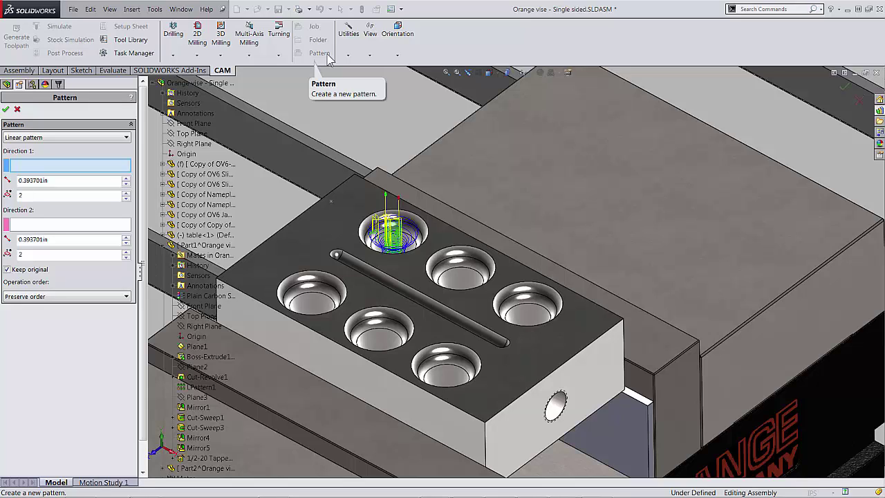
left_click(114, 137)
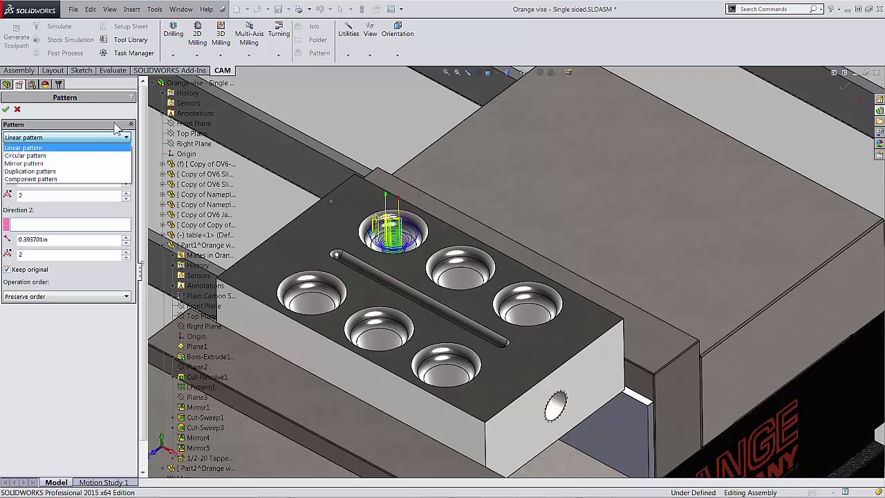
left_click(110, 119)
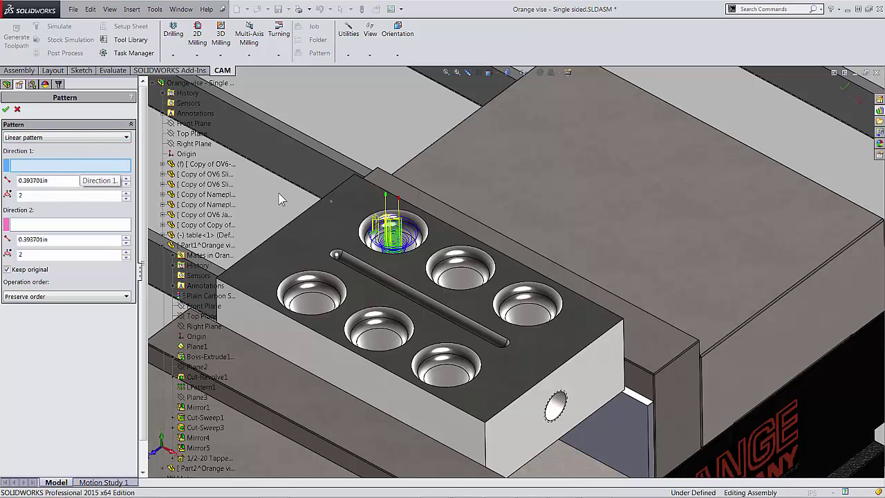
left_click(430, 218)
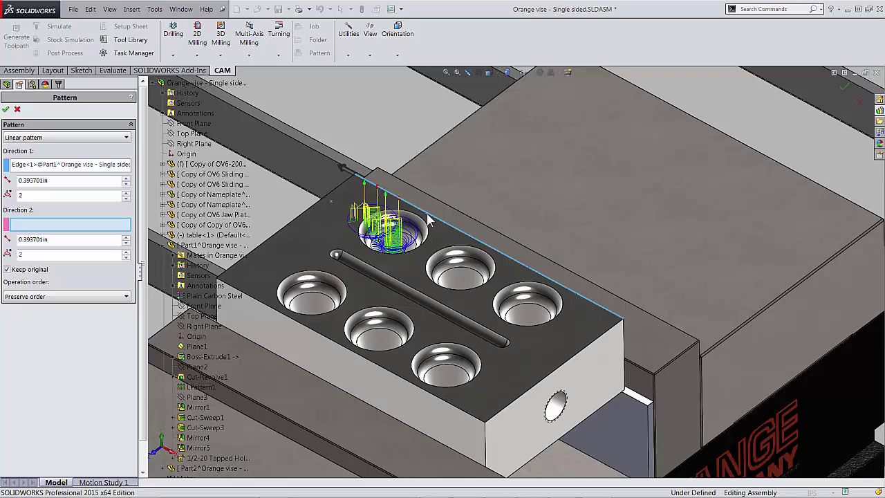
double_click(83, 181)
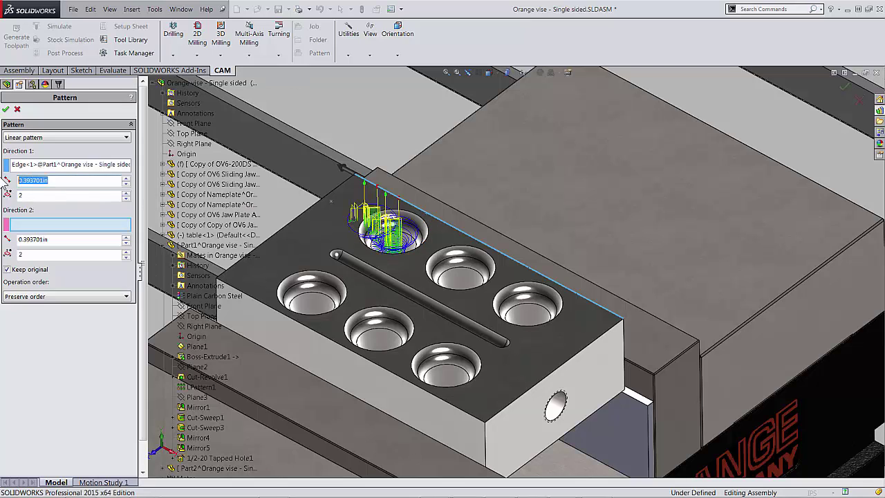
type("1.25")
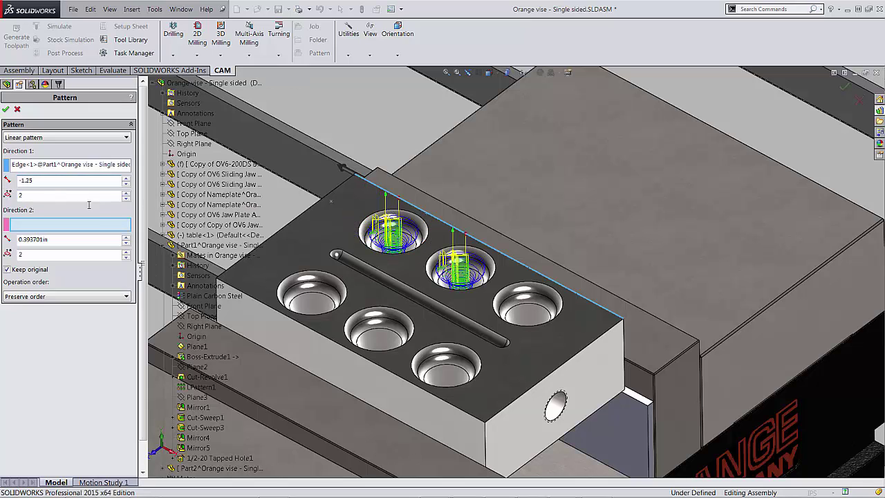
left_click(126, 193)
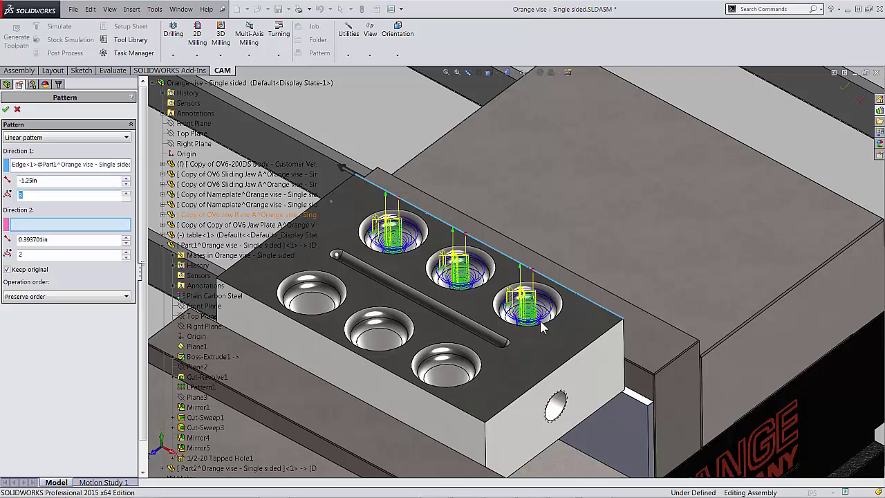
Use the block's short top edge as the second pattern direction with -1.75 in spacing, and create the pattern.
left_click(605, 333)
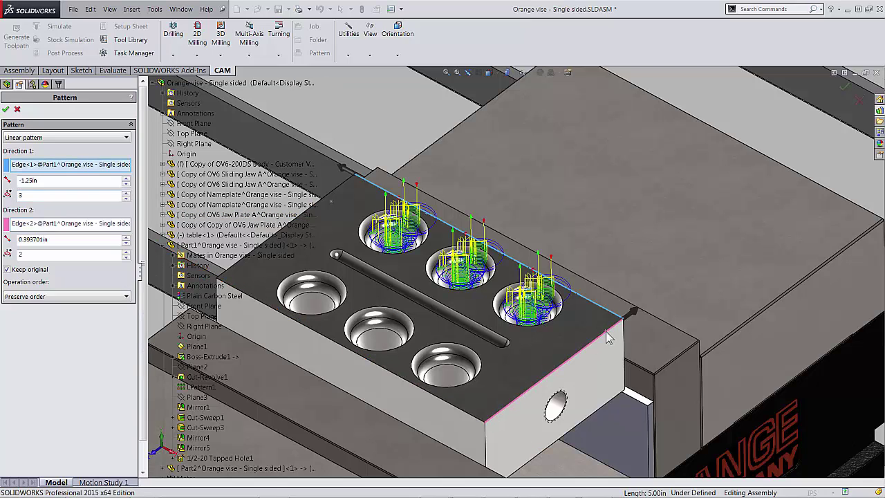
double_click(59, 239)
type("-1.7")
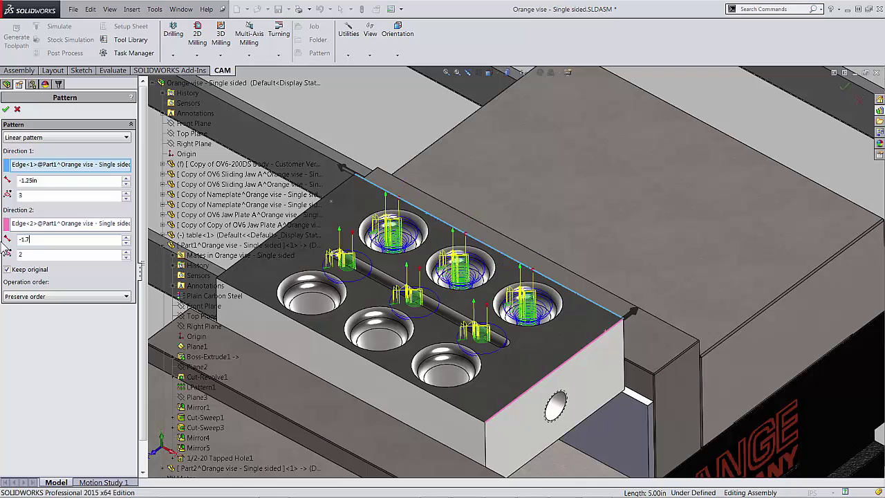
type("5")
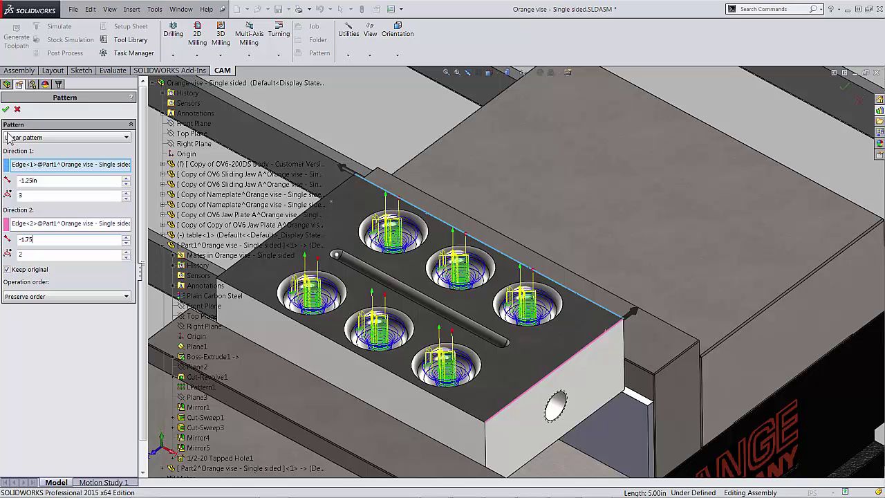
left_click(5, 111)
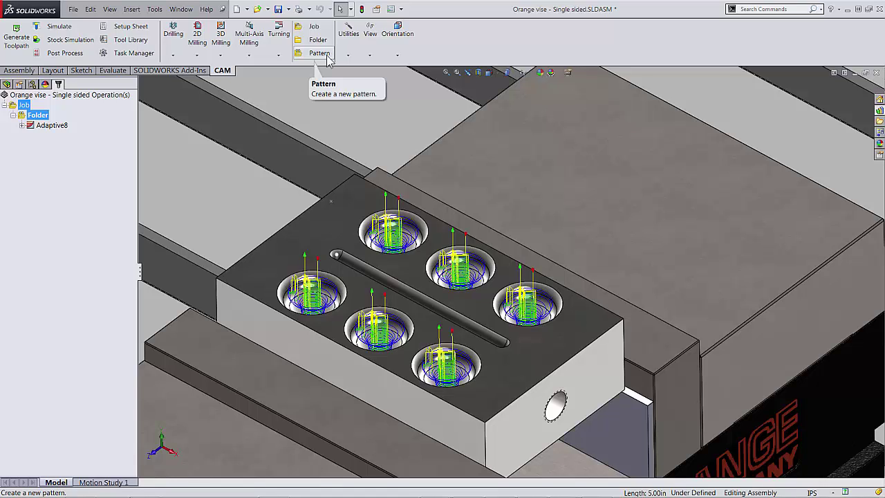
Try to delete the pattern folder, and delete the Adaptive8 operation inside it.
right_click(41, 116)
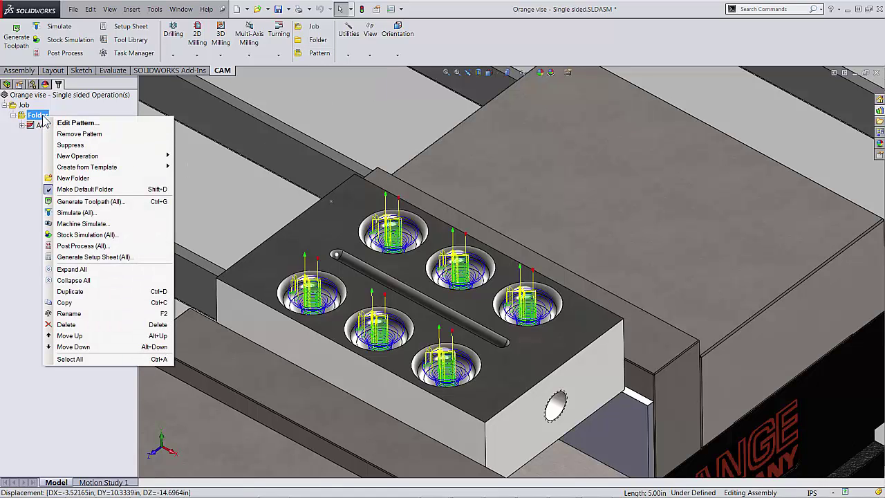
left_click(99, 321)
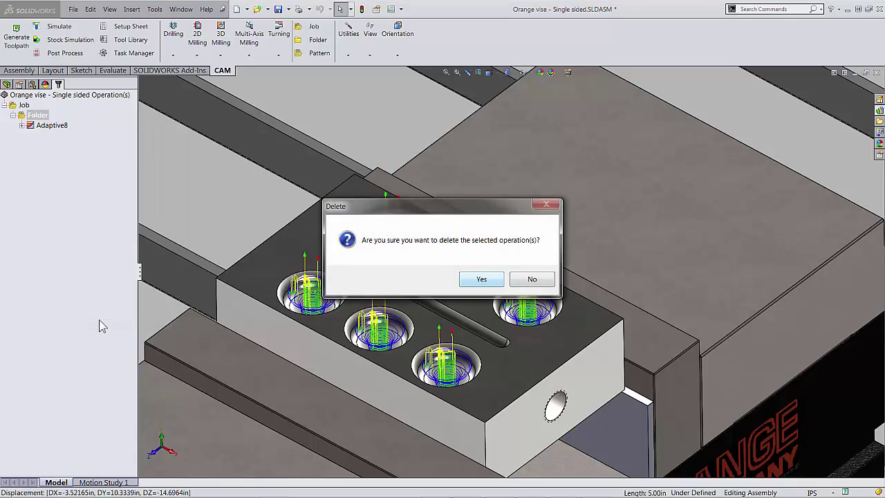
key("Return")
right_click(39, 127)
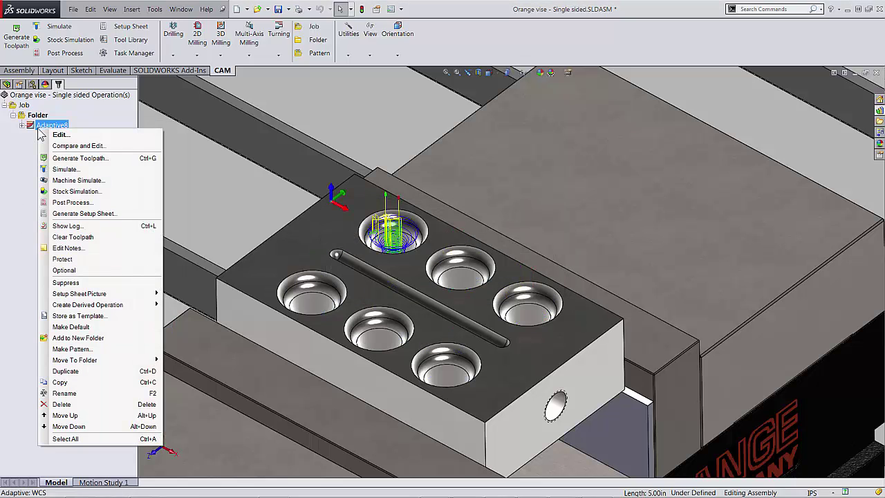
left_click(75, 404)
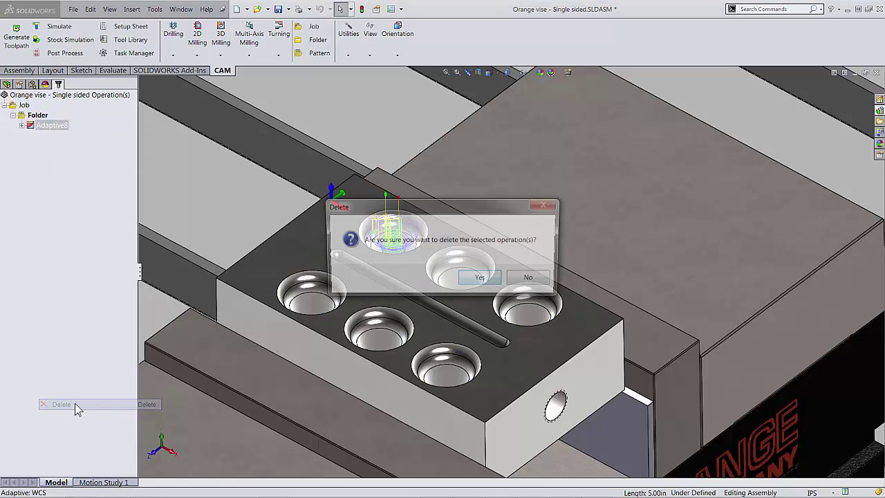
left_click(482, 279)
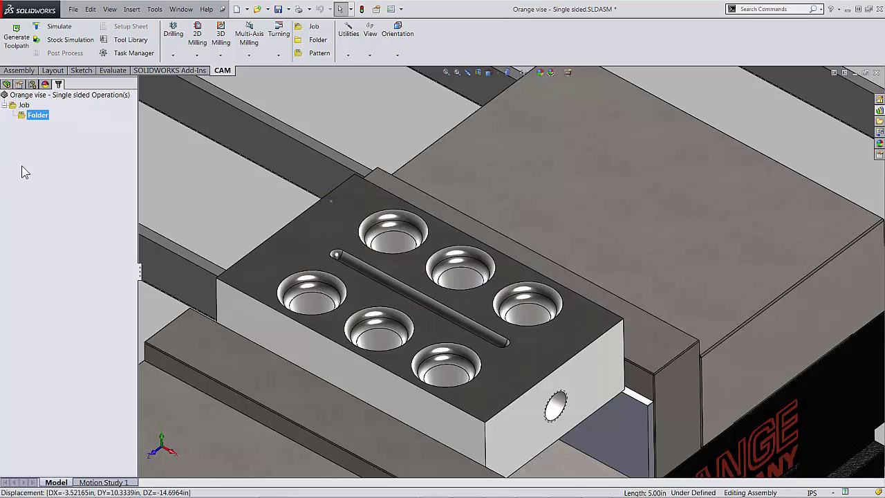
Open the block with the six pockets as a separate part and select its Cut-Revolve1 feature.
left_click(334, 215)
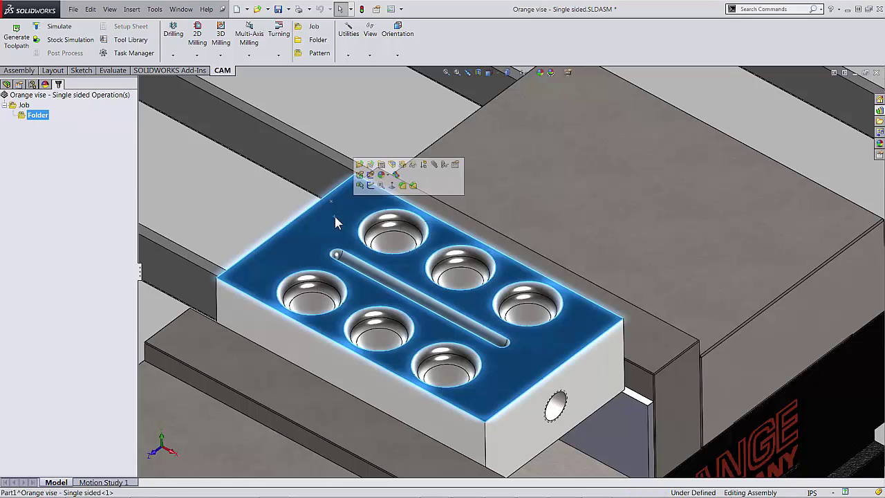
left_click(359, 164)
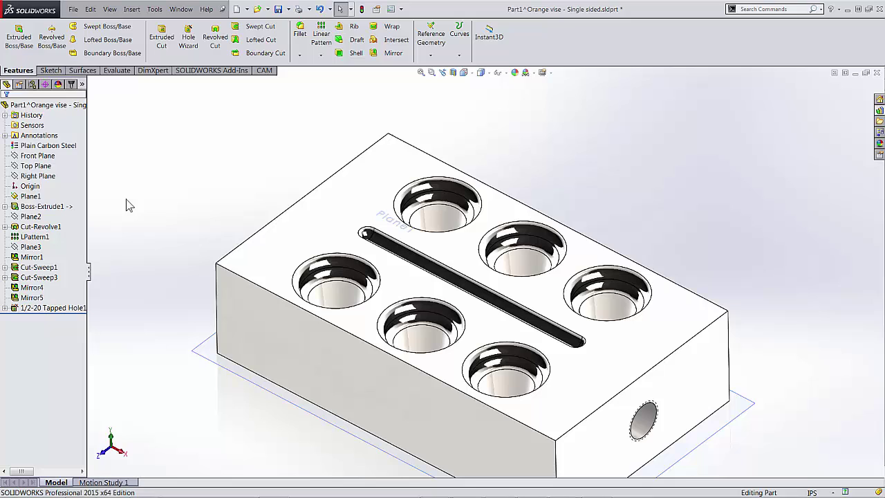
left_click(41, 227)
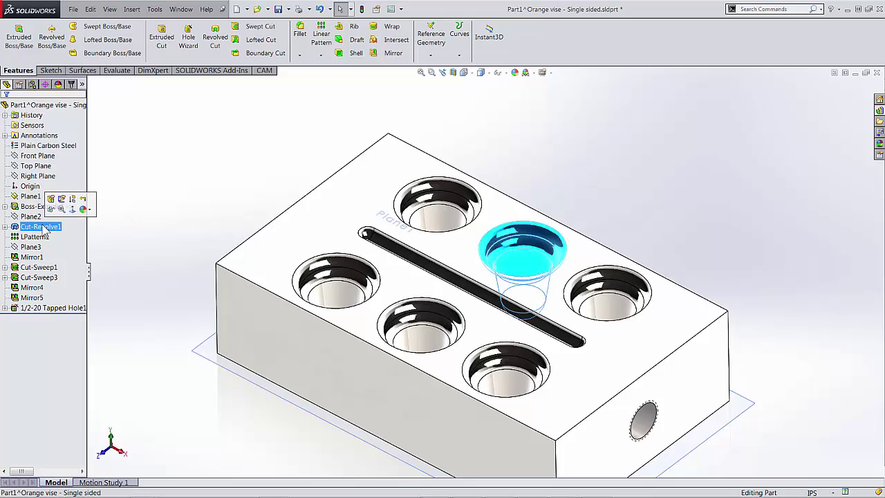
Check which pockets the LPattern1 and Mirror1 features create in the part, and return to the vise assembly.
left_click(36, 237)
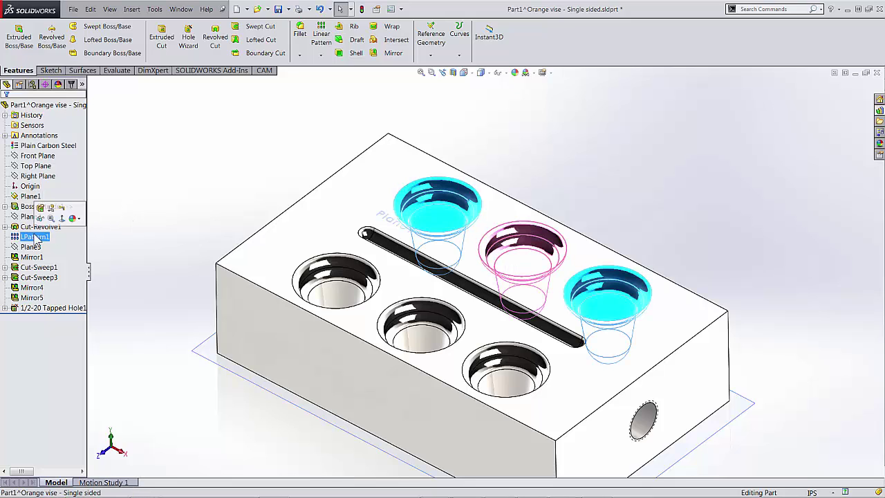
left_click(32, 258)
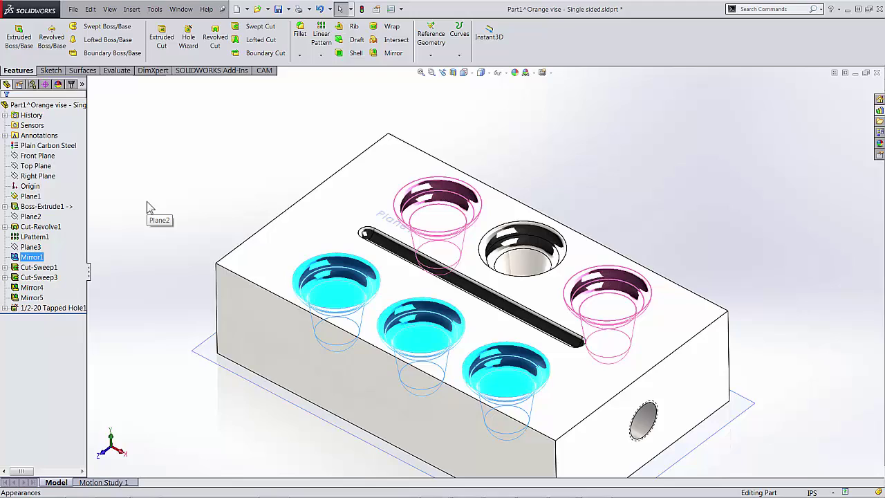
key("ctrl+Tab")
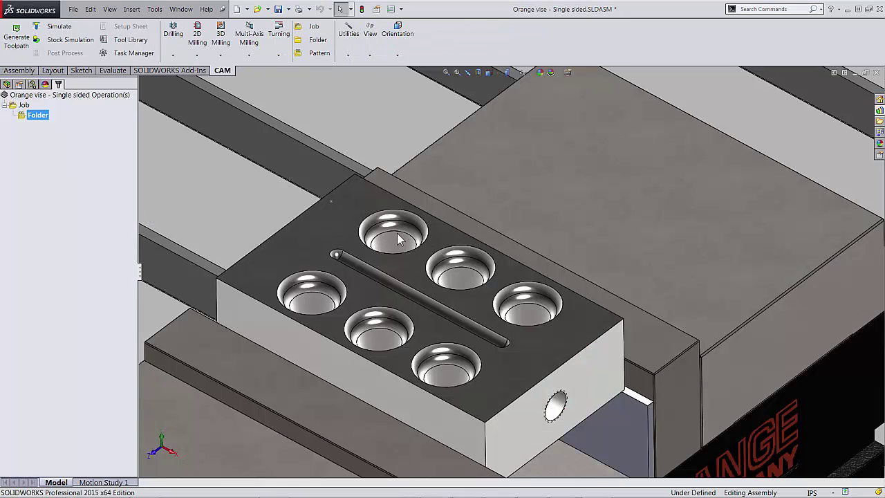
Create a new 3D adaptive clearing operation in the folder using tool #116, the 0.2491" flat mill.
left_click(220, 44)
left_click(238, 65)
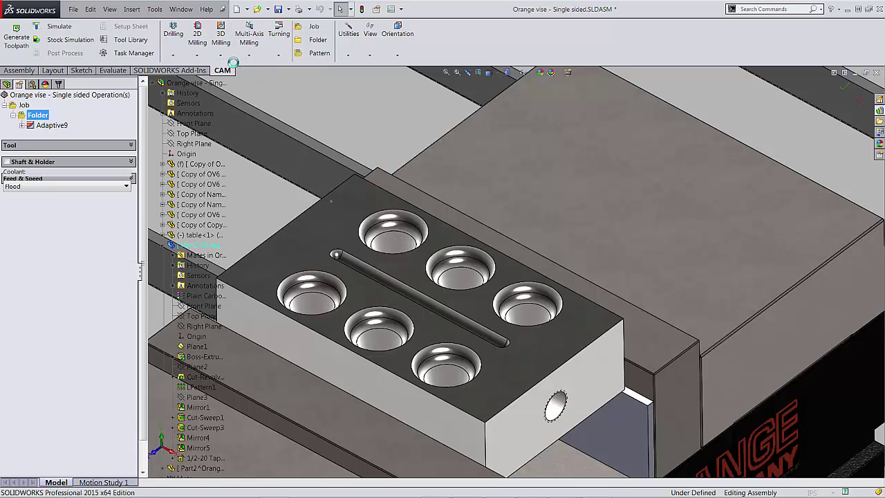
left_click(69, 158)
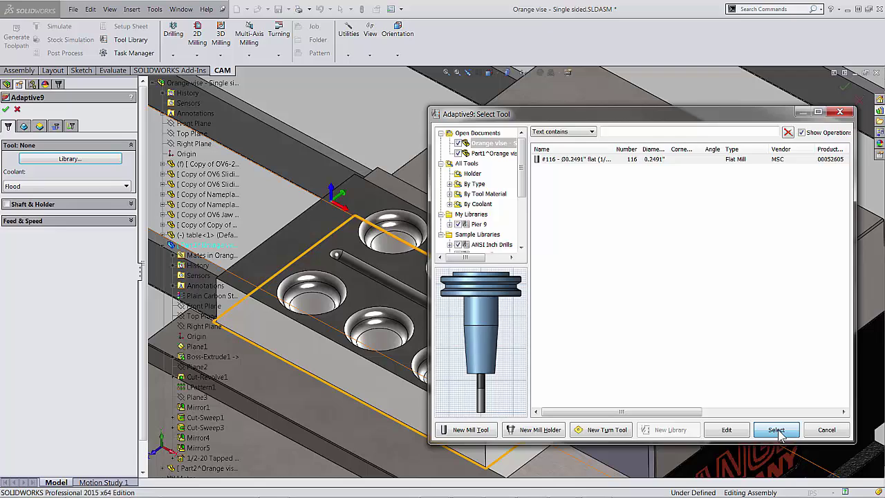
left_click(775, 427)
Set the machining boundary to Selection with the block's Cut-Revolve1, LPattern1 and Mirror1 features, and generate the adaptive toolpath.
left_click(24, 127)
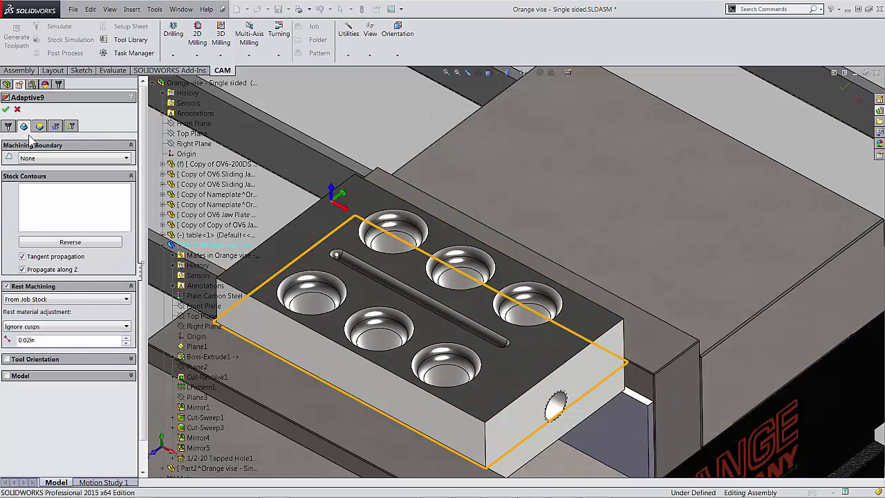
left_click(36, 159)
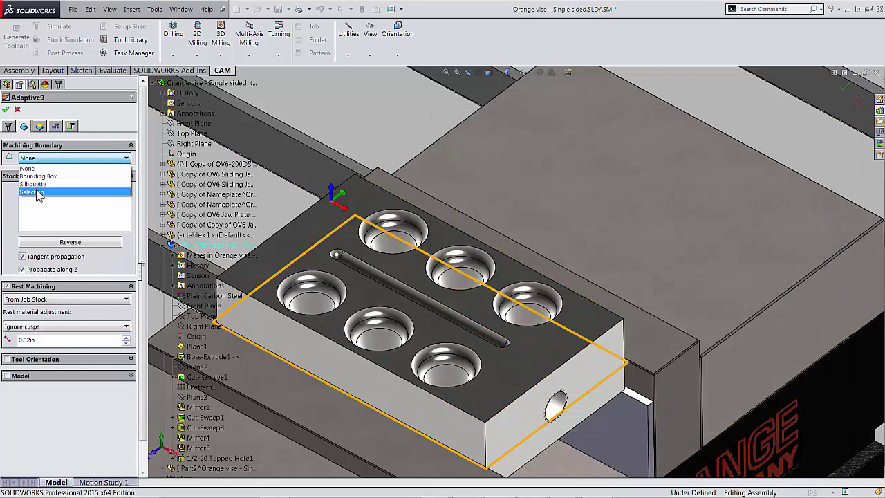
left_click(39, 194)
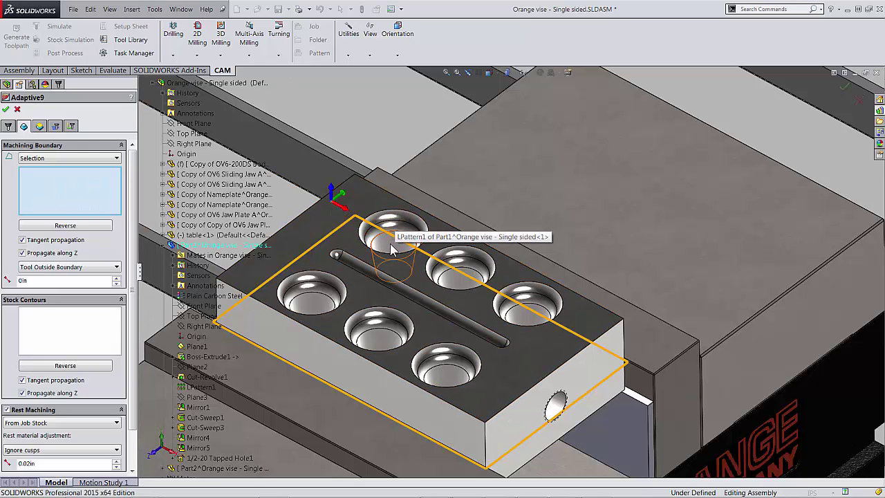
scroll(148, 126, "down", 1)
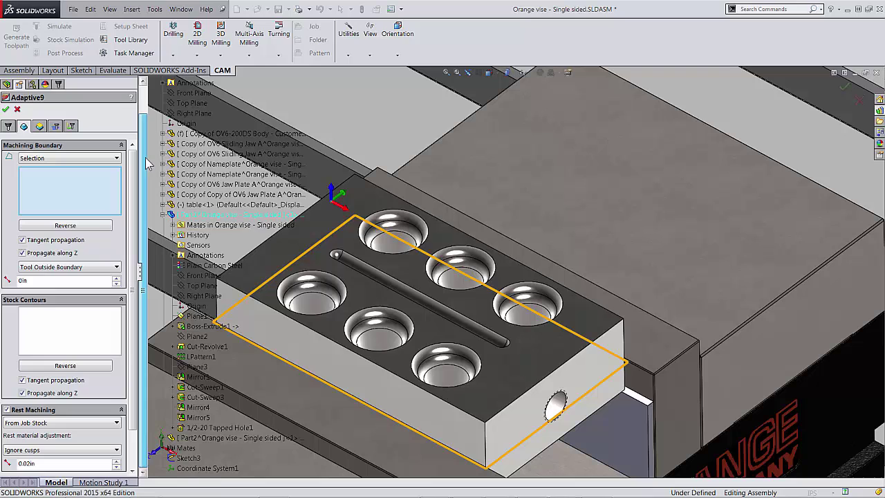
scroll(159, 166, "up", 1)
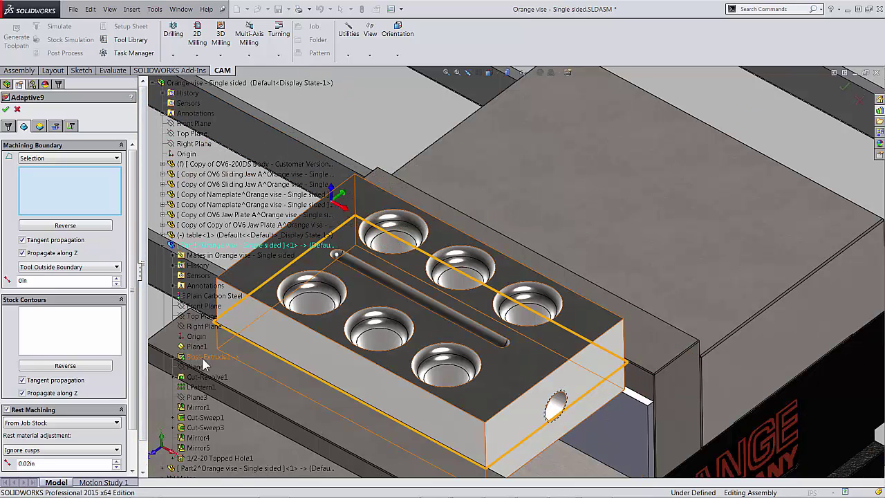
left_click(194, 378)
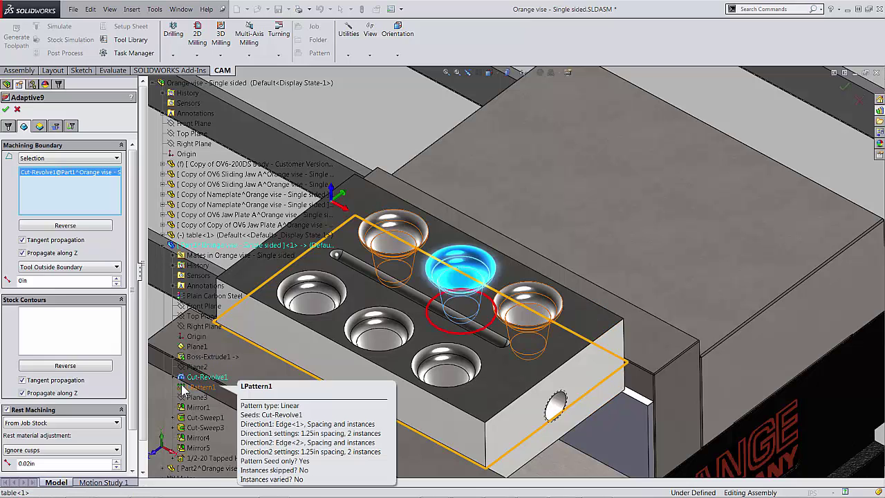
left_click(184, 389)
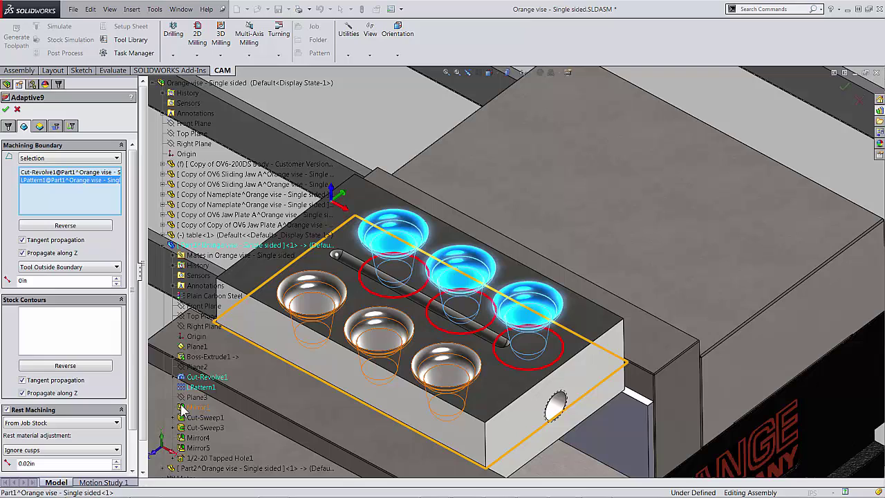
left_click(184, 408)
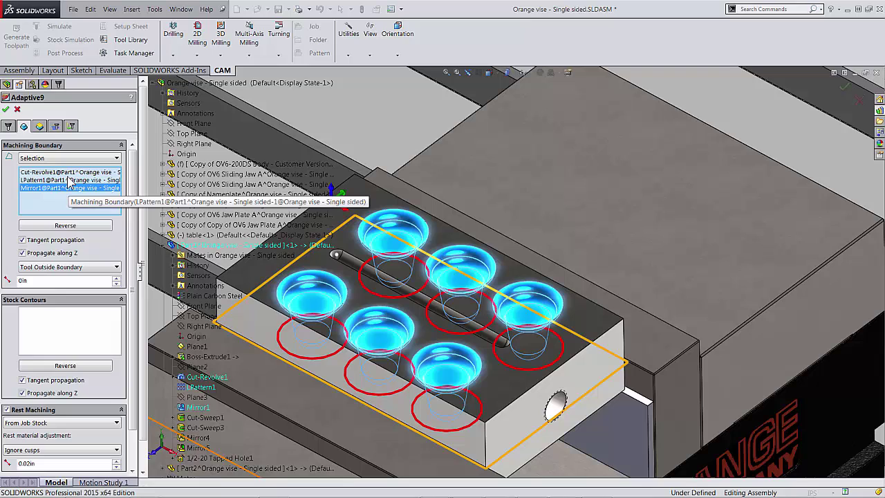
left_click(5, 110)
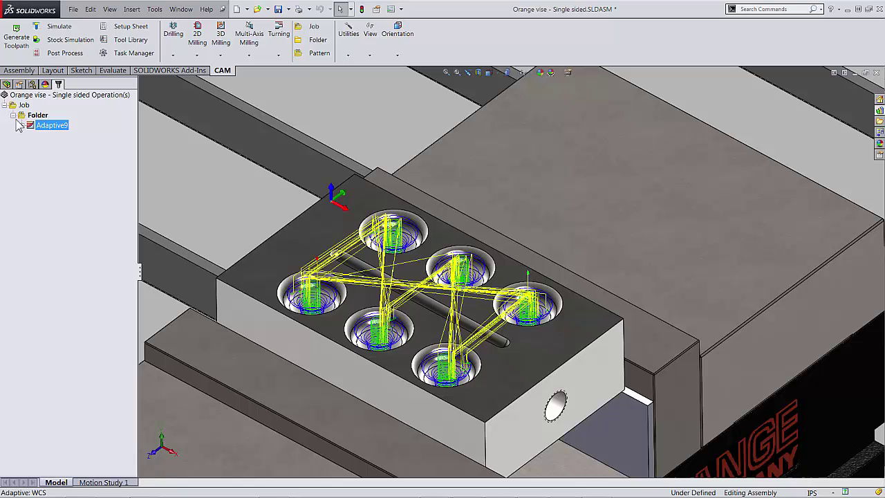
Edit the Adaptive9 operation to enable Order by area in its adaptive clearing settings, and regenerate the toolpath.
right_click(32, 127)
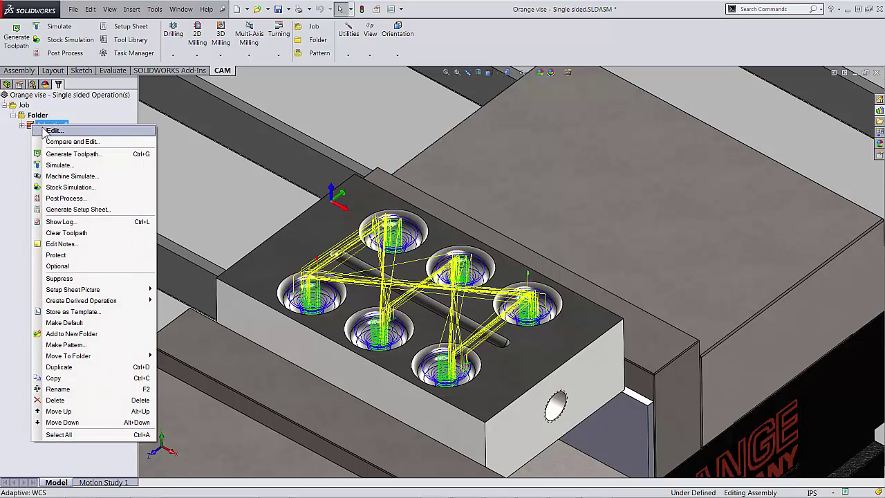
left_click(43, 130)
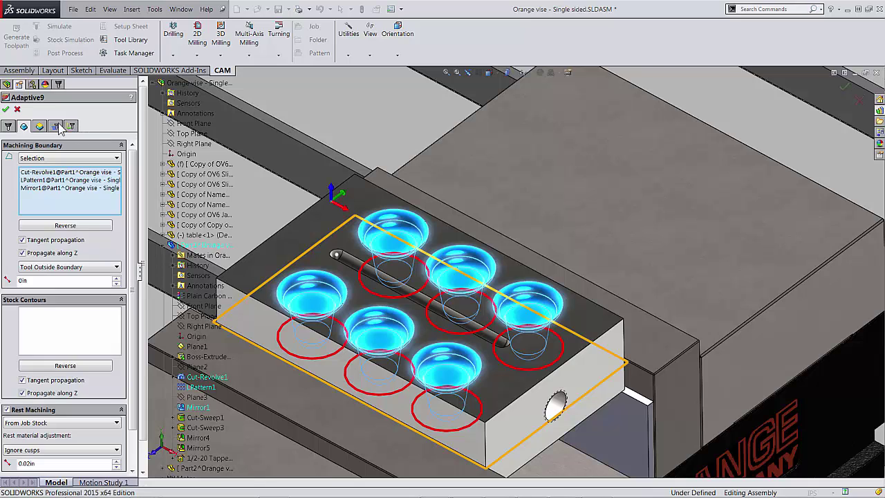
left_click(56, 127)
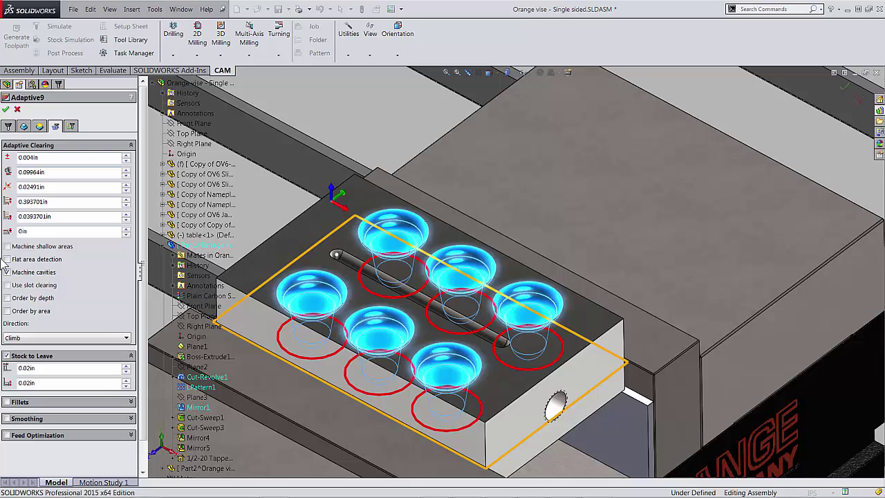
left_click(7, 311)
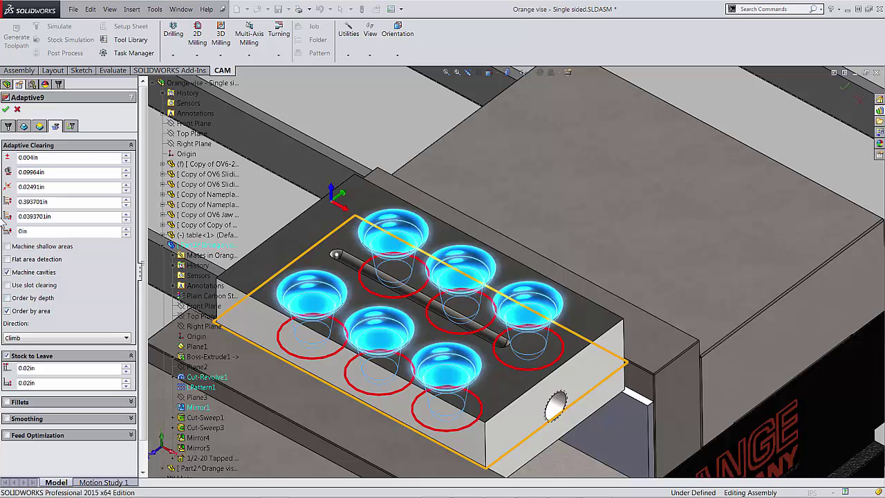
left_click(6, 111)
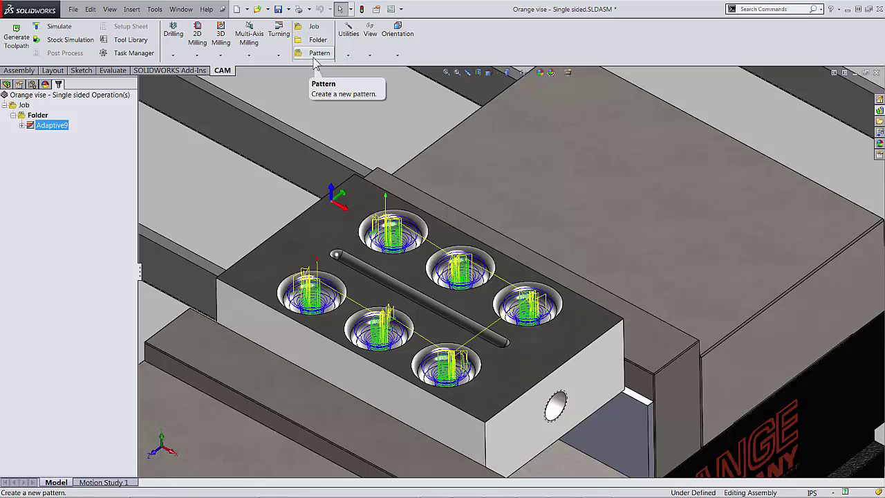
Review the adaptive clearing pass settings of Adaptive9 and close the operation without changes.
right_click(54, 128)
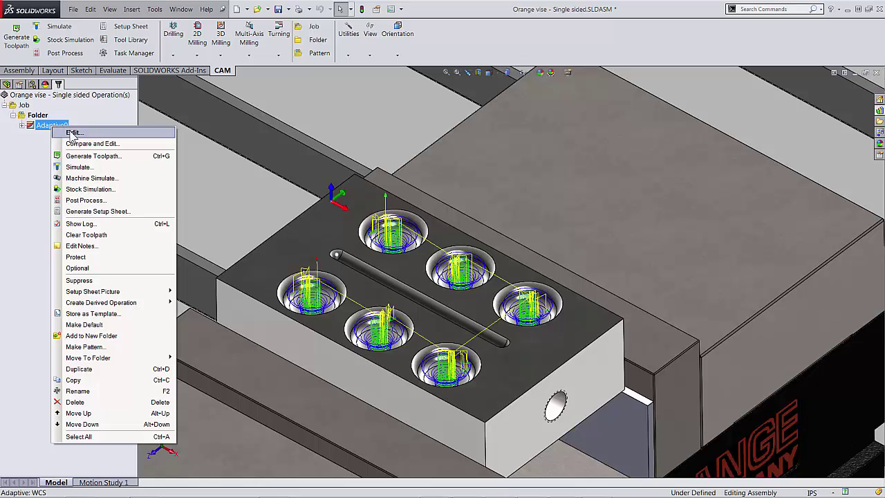
left_click(72, 132)
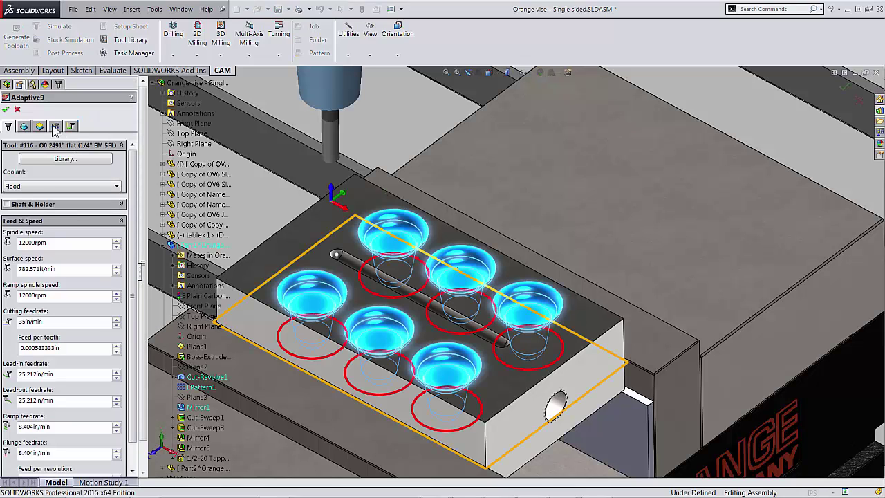
left_click(55, 126)
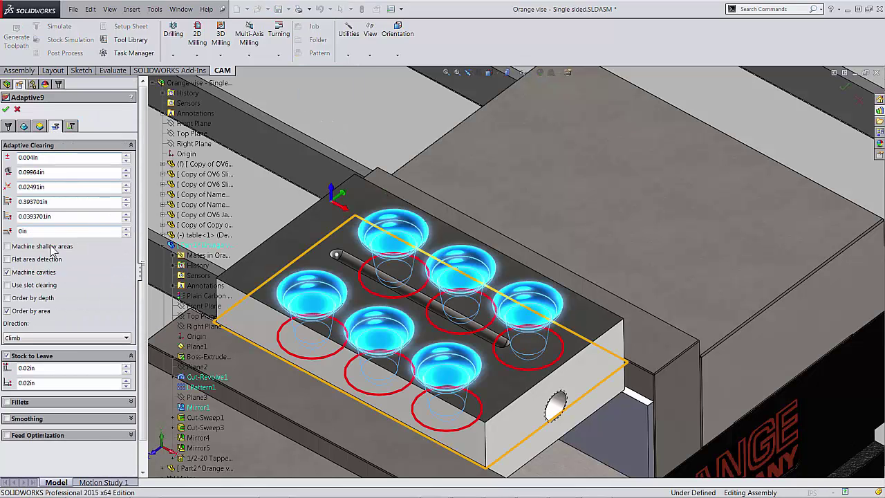
left_click(18, 110)
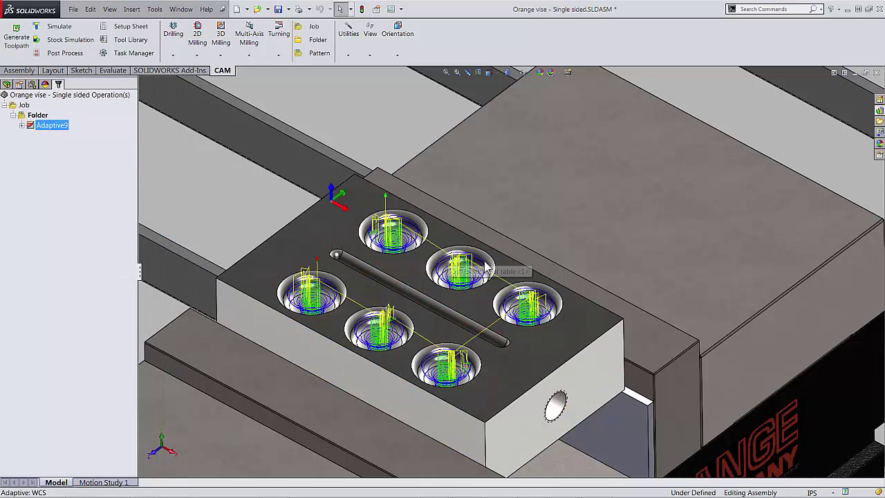